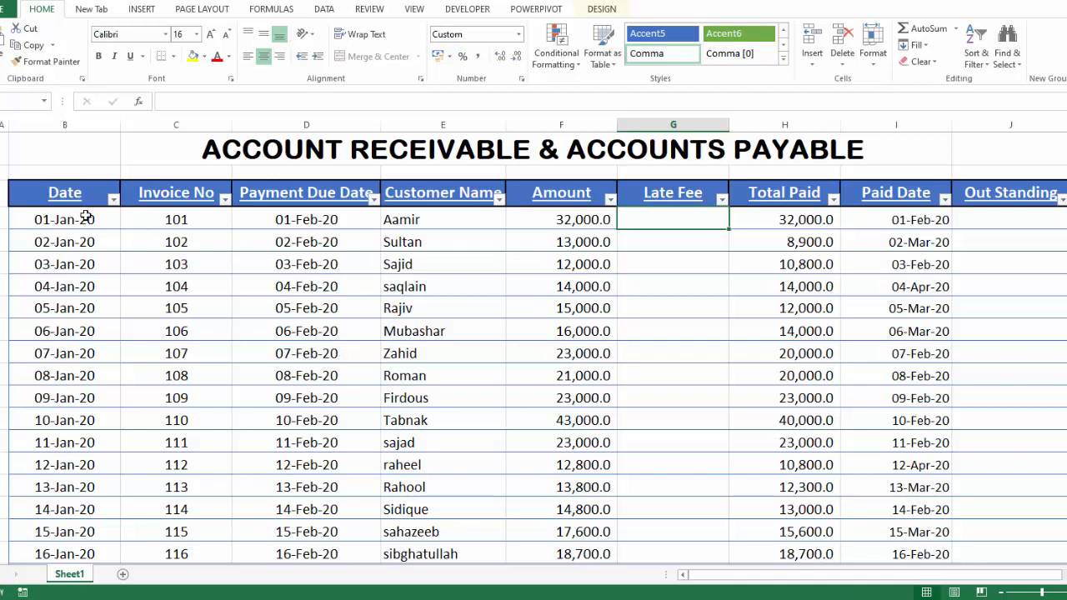
Step: Review the sheet title and the invoice table's column headings from Date to Out Standing
left_click(314, 148)
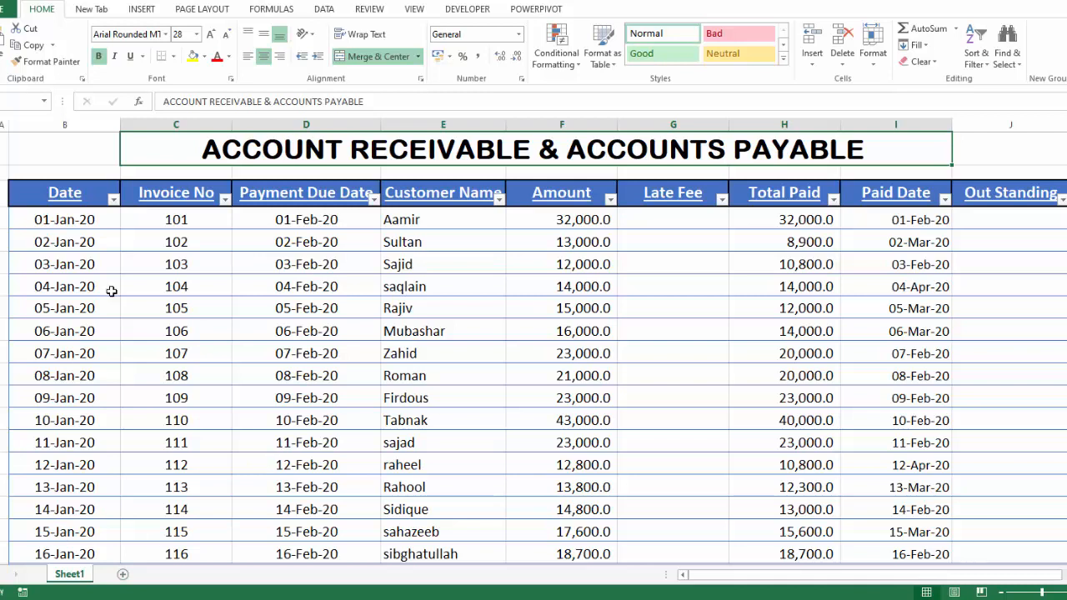
left_click(70, 197)
left_click(172, 191)
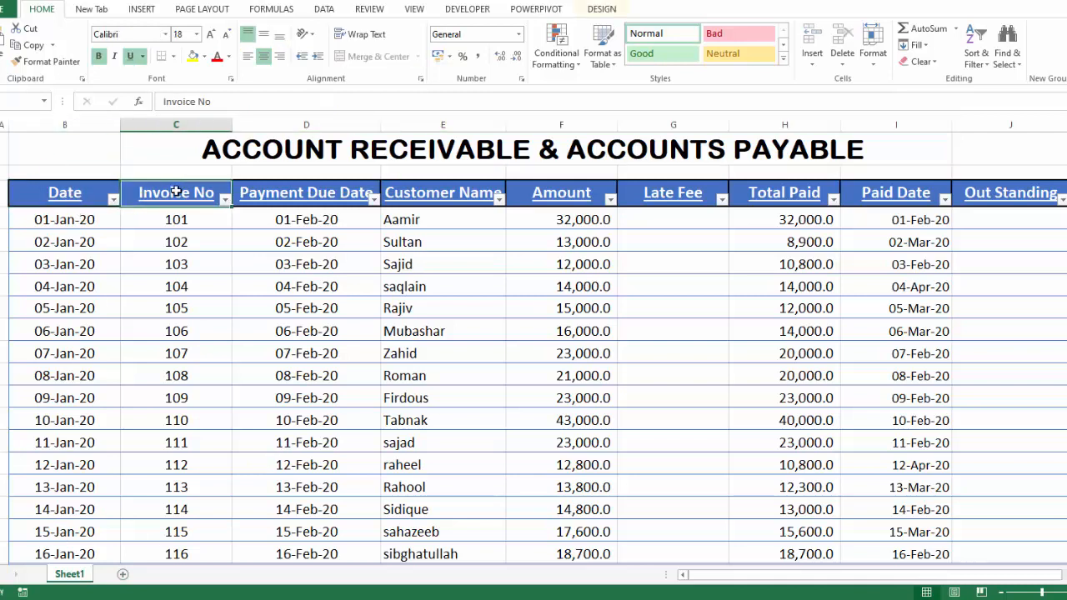
left_click(308, 194)
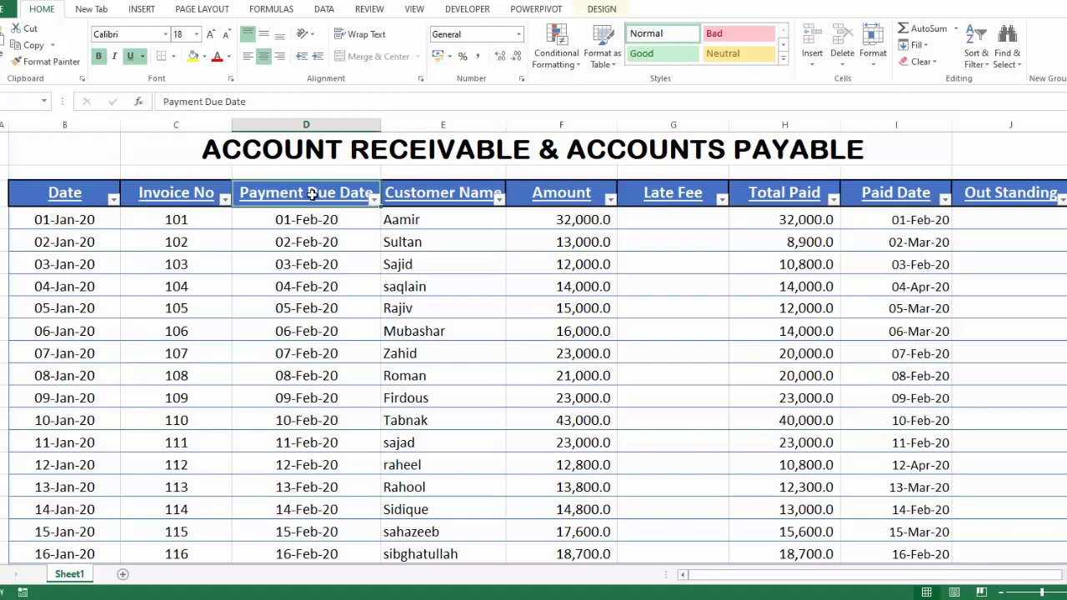
left_click(442, 194)
left_click(542, 192)
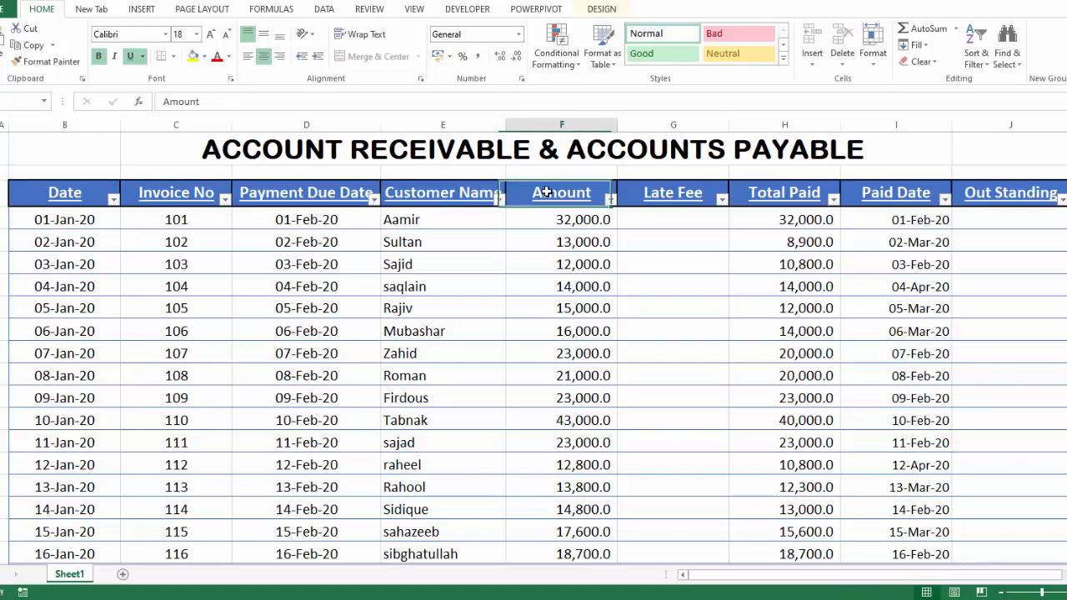
left_click(653, 195)
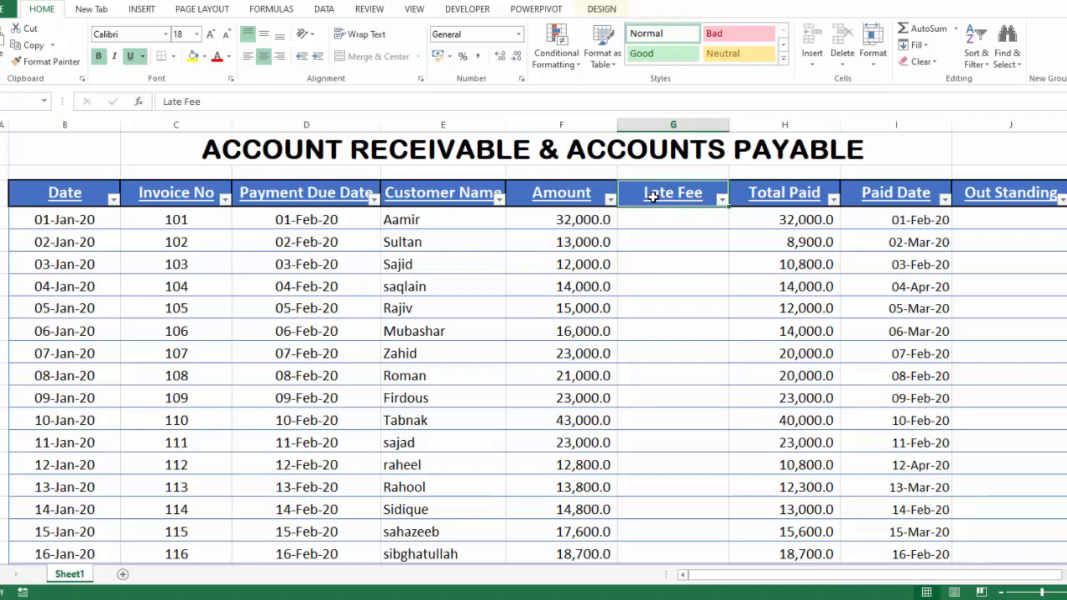
left_click(760, 193)
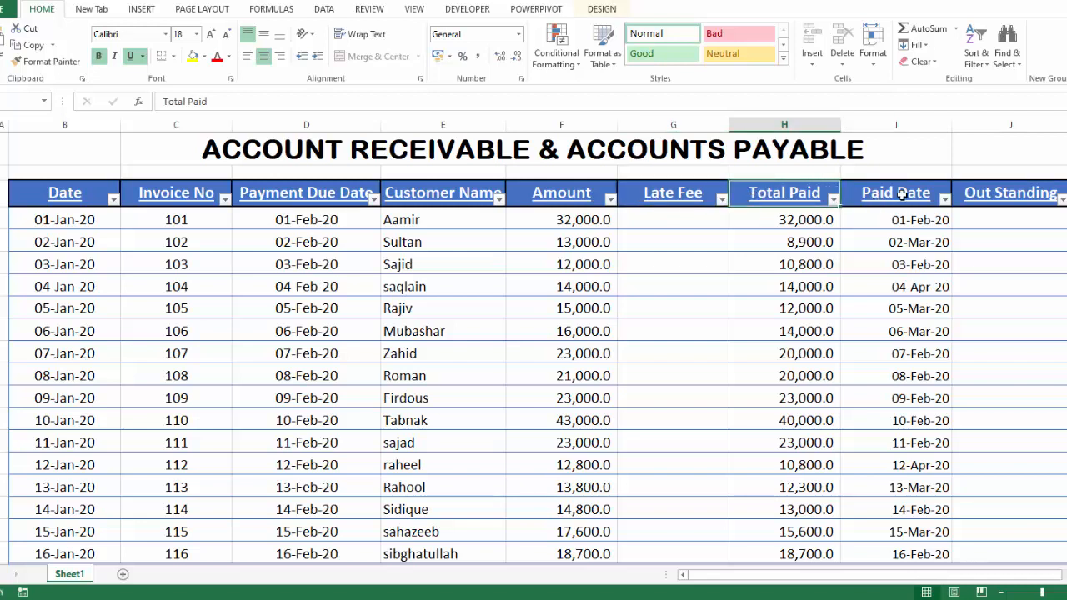
left_click(1001, 190)
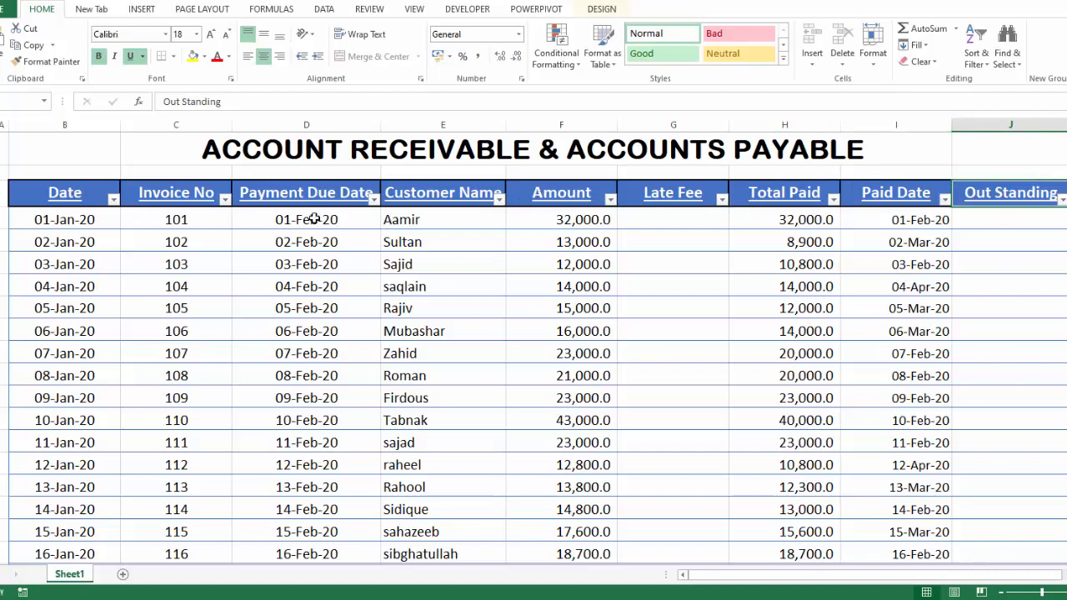
Step: Format the whole invoice table, headings included, with the blue light table style that has a solid header row
mouse_move(70, 196)
left_mouse_down()
mouse_move(359, 346)
mouse_move(683, 479)
mouse_move(1031, 525)
left_mouse_up()
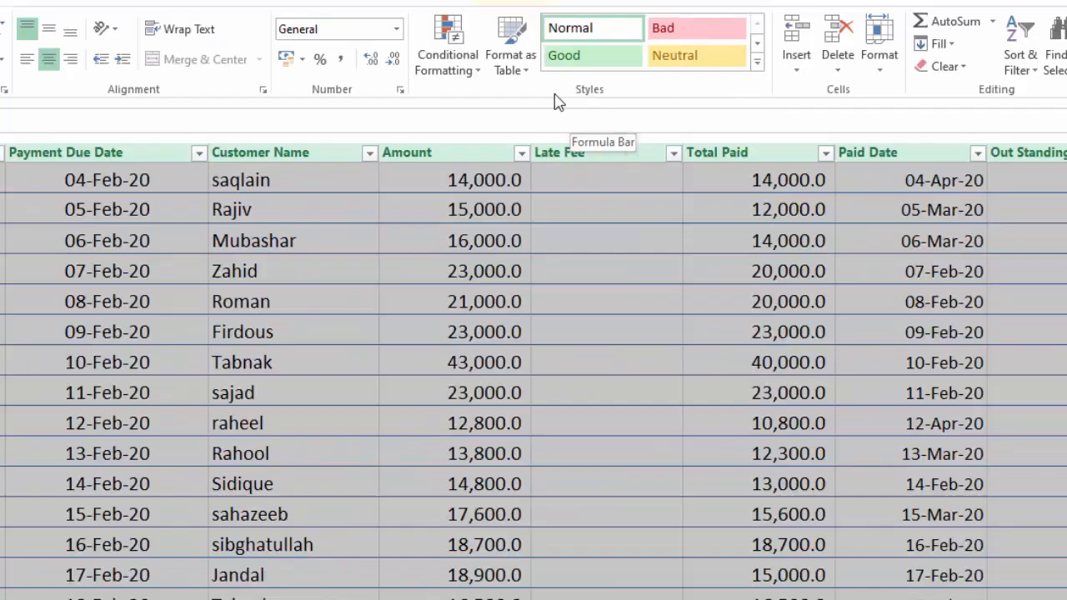
left_click(532, 79)
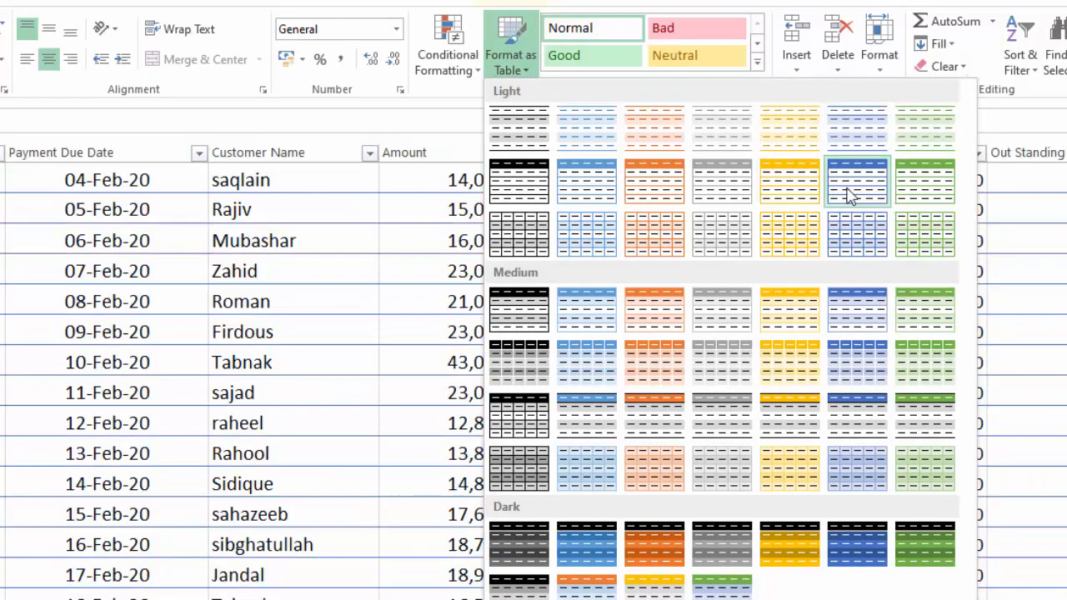
left_click(848, 196)
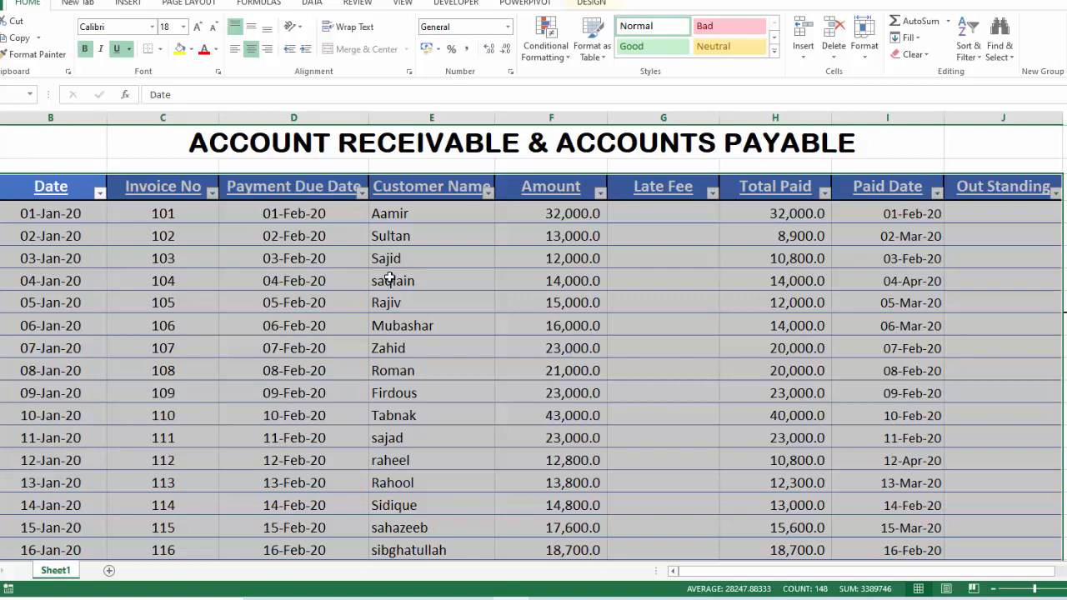
left_click(578, 364)
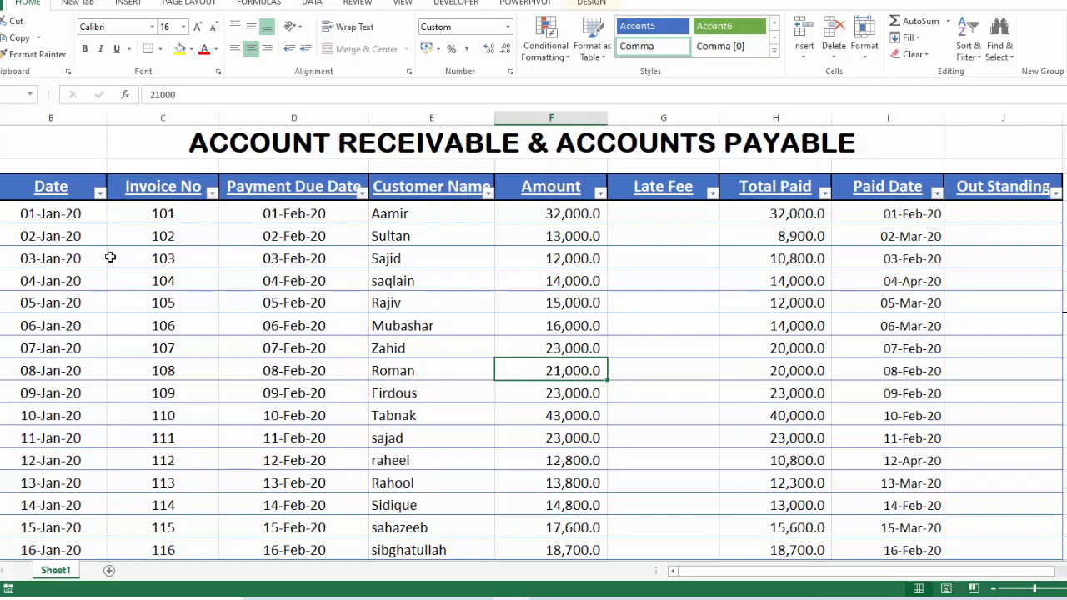
Step: Try the English (United States) date format 3/14 on the first Payment Due Date cell, and undo the format change
left_click(281, 215)
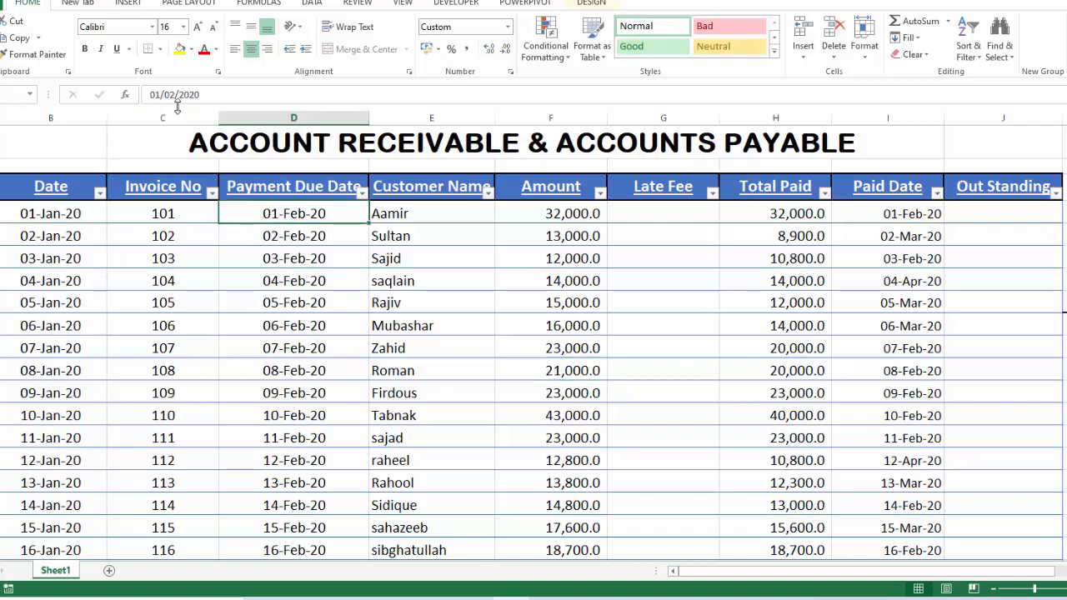
right_click(284, 213)
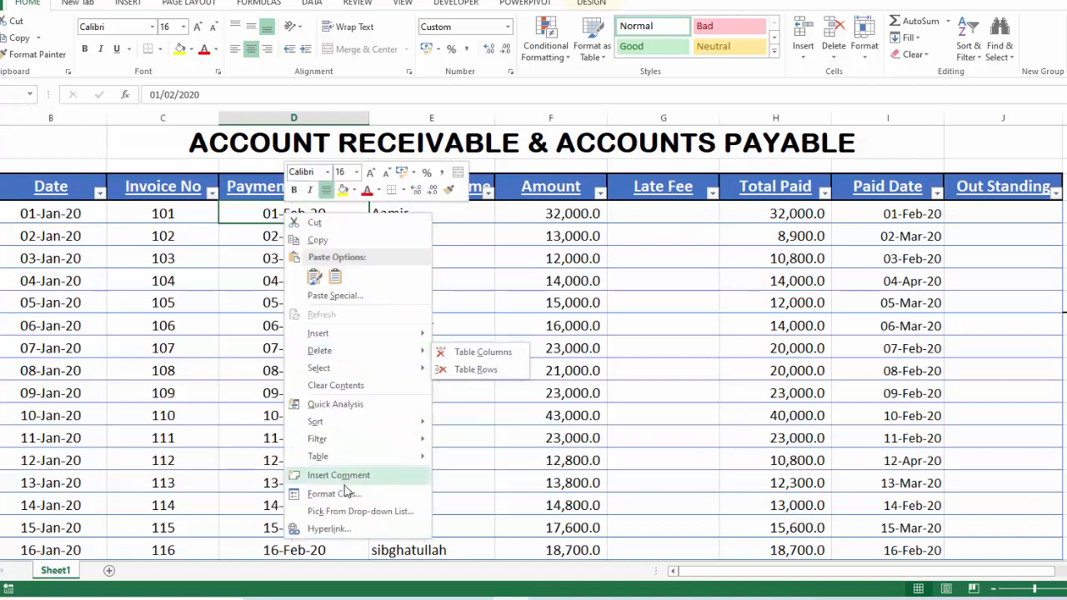
key("Escape")
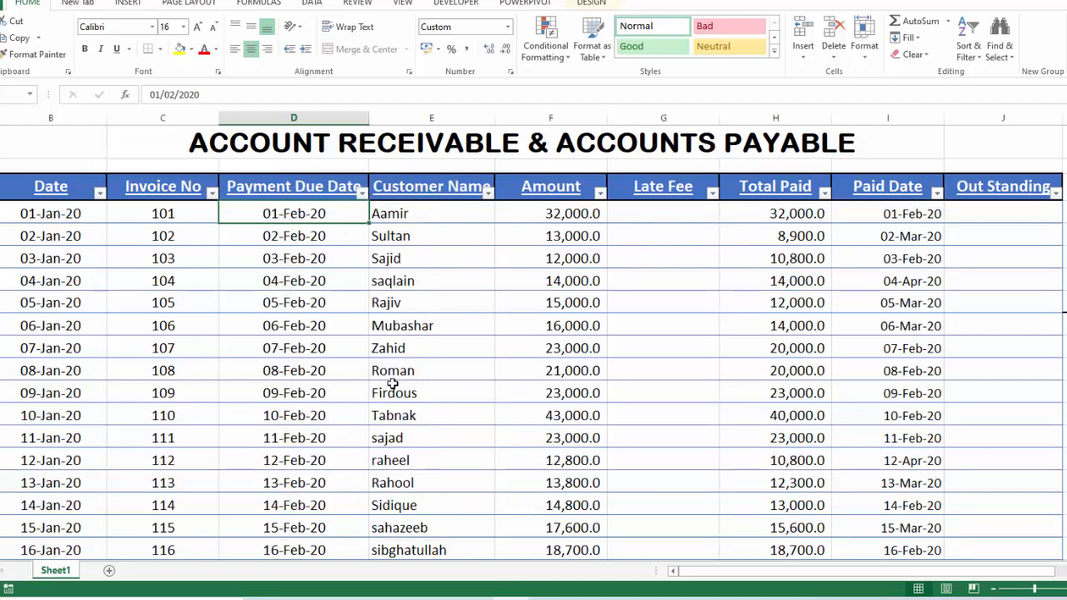
key("ctrl+1")
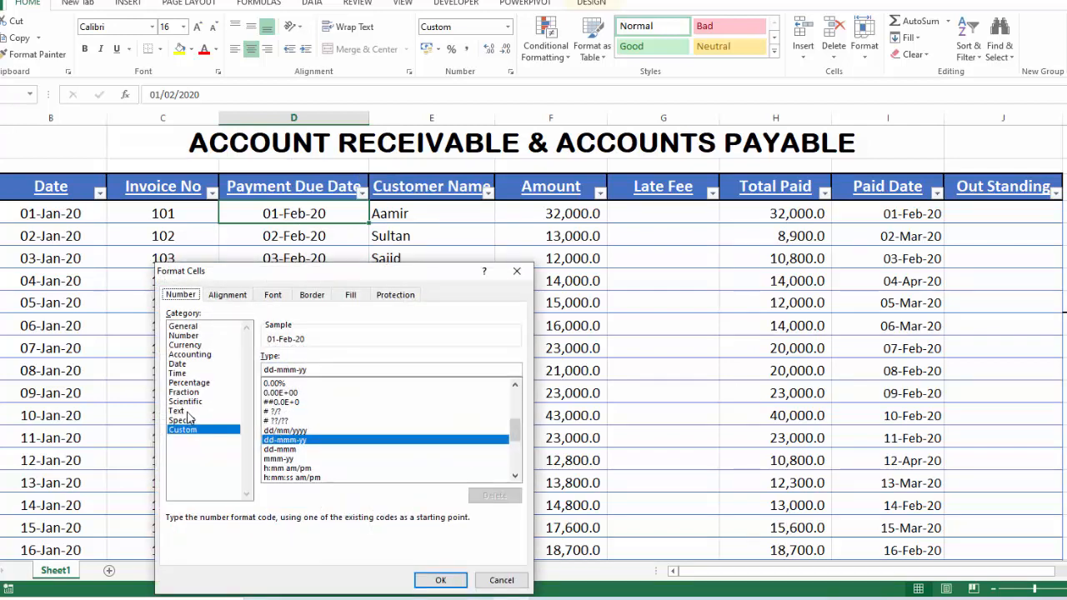
left_click(177, 364)
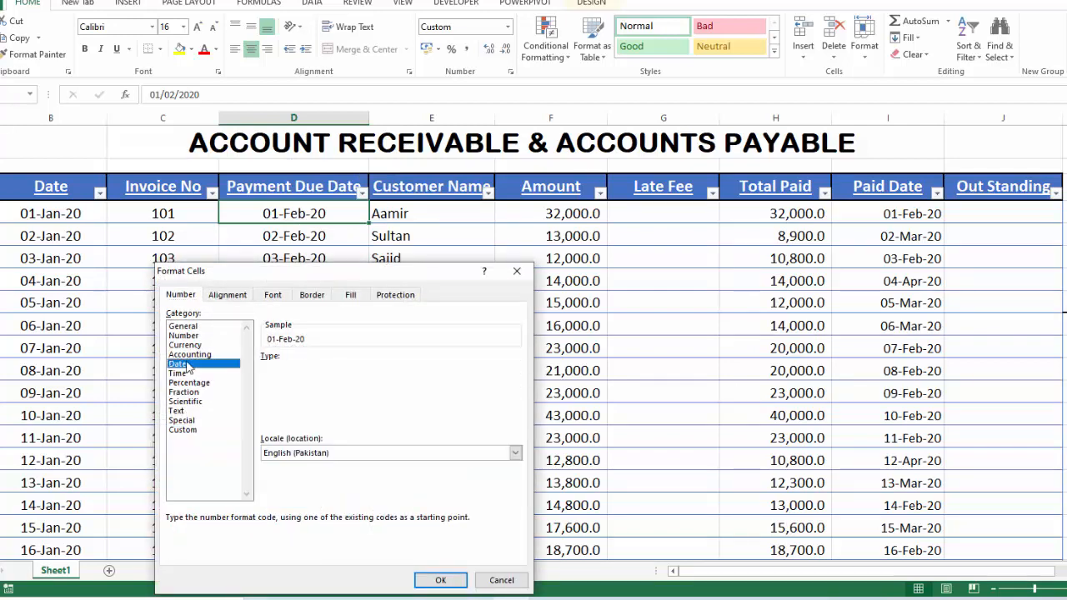
left_click(325, 453)
left_click(317, 482)
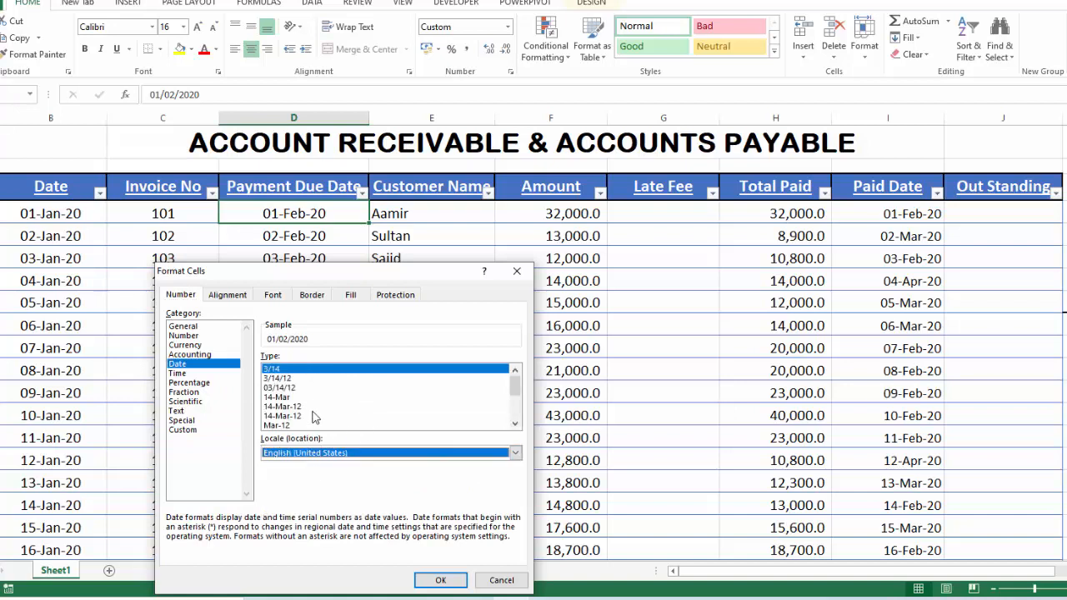
left_click(440, 579)
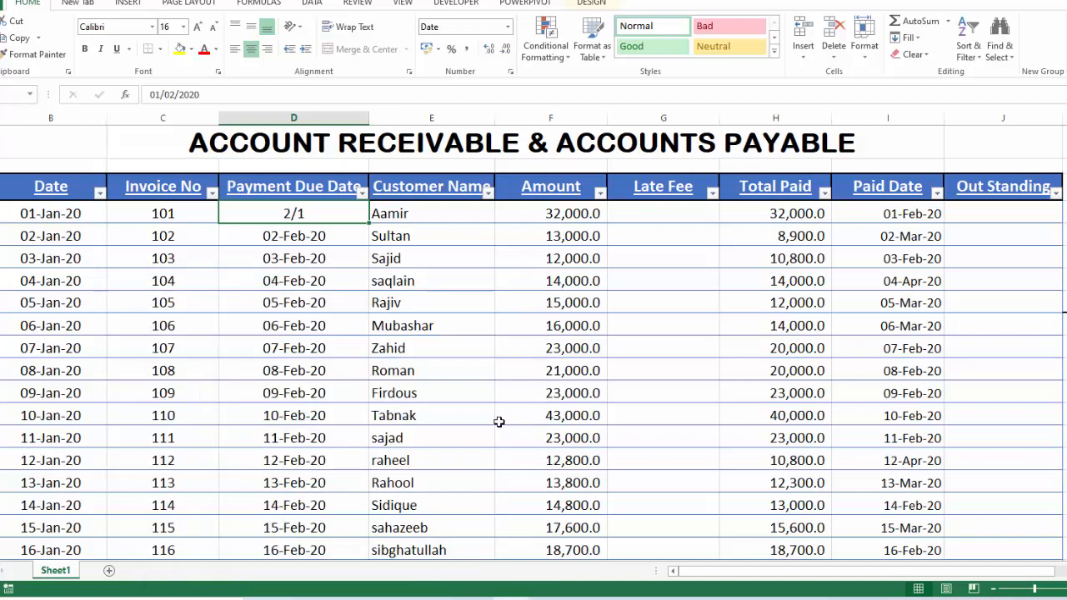
key("ctrl+z")
left_click(496, 413)
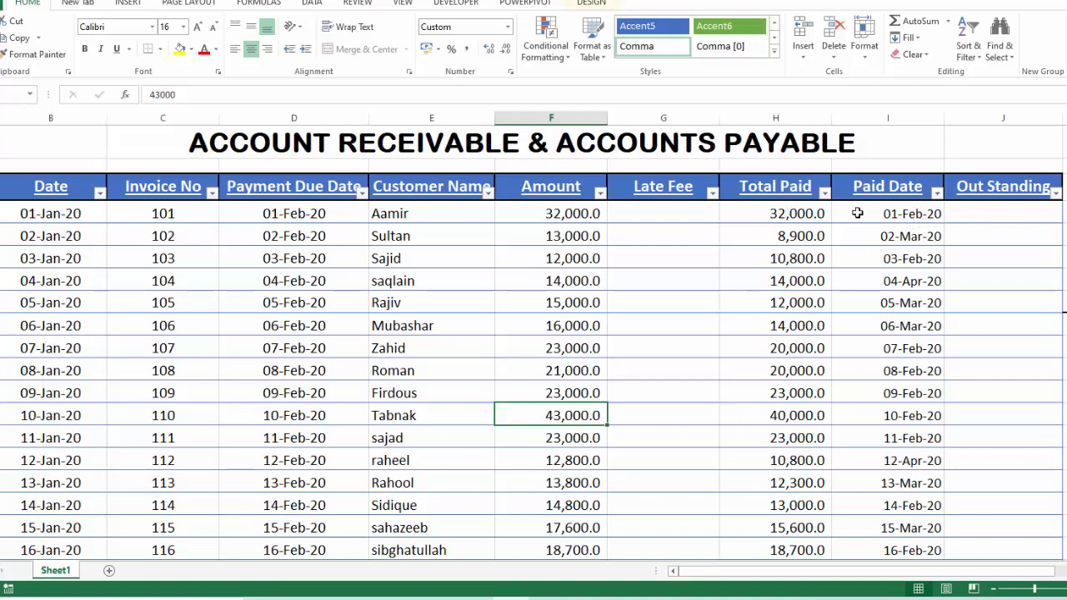
Step: Fill the Late Fee column with =IF([@[Payment Due Date]]>=[@[Paid Date]],,500), starting in its first data cell
left_click(696, 215)
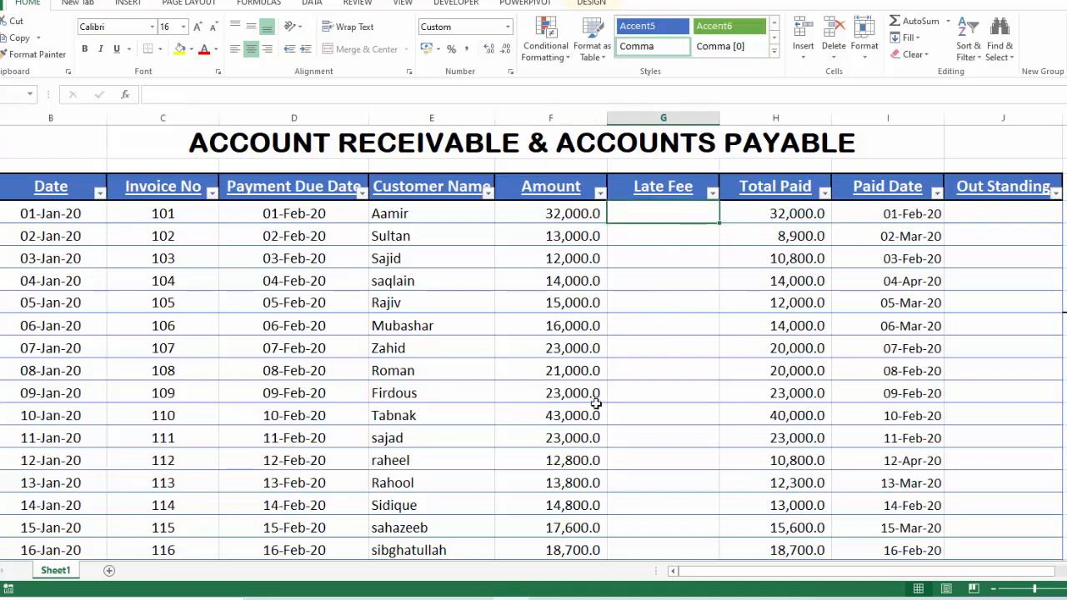
type("=IF(")
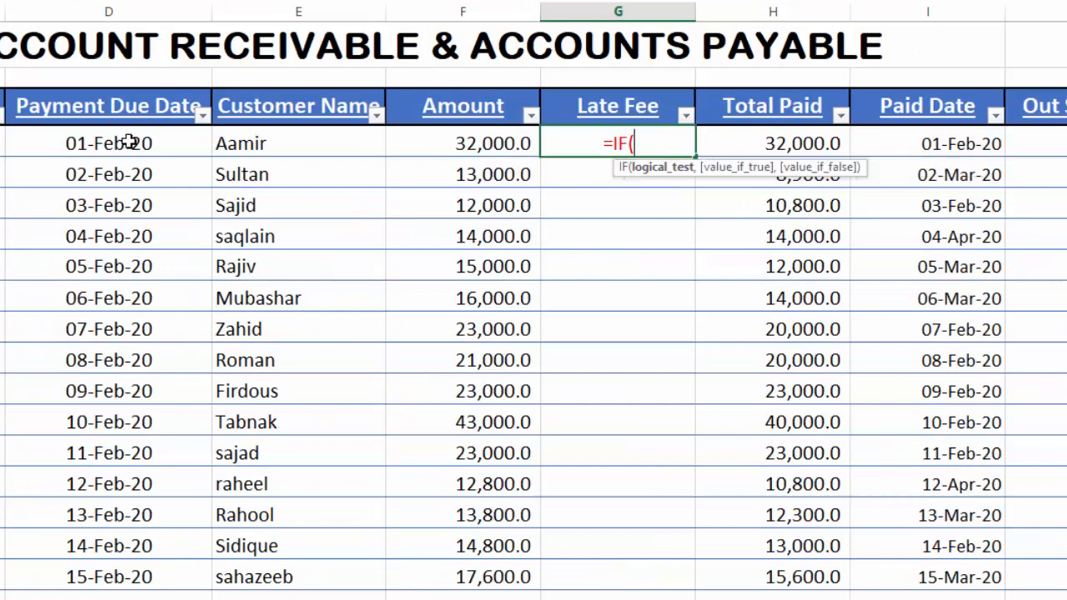
left_click(130, 143)
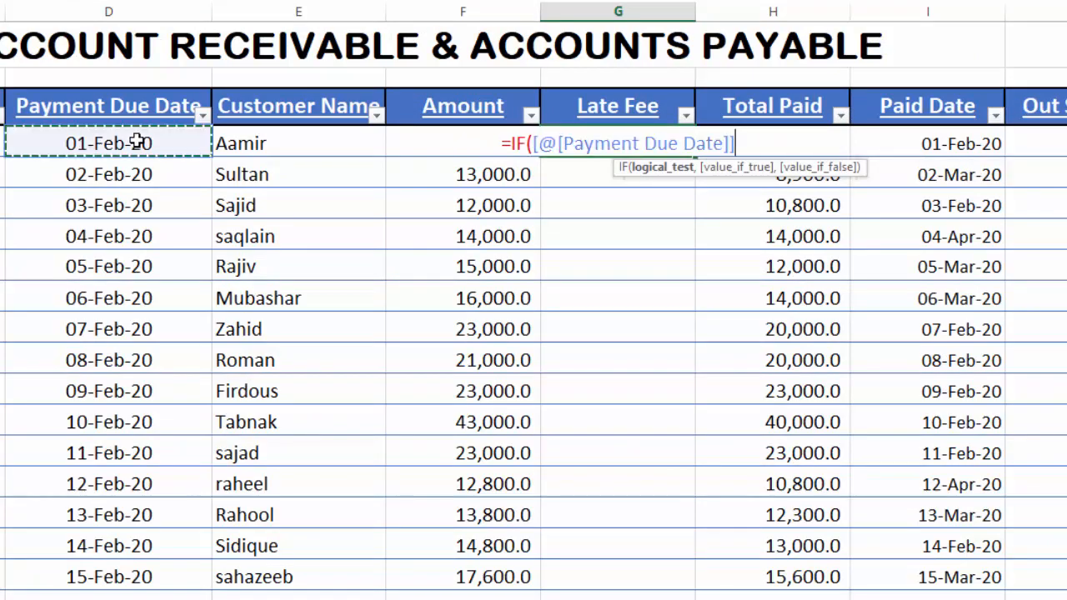
type(">=")
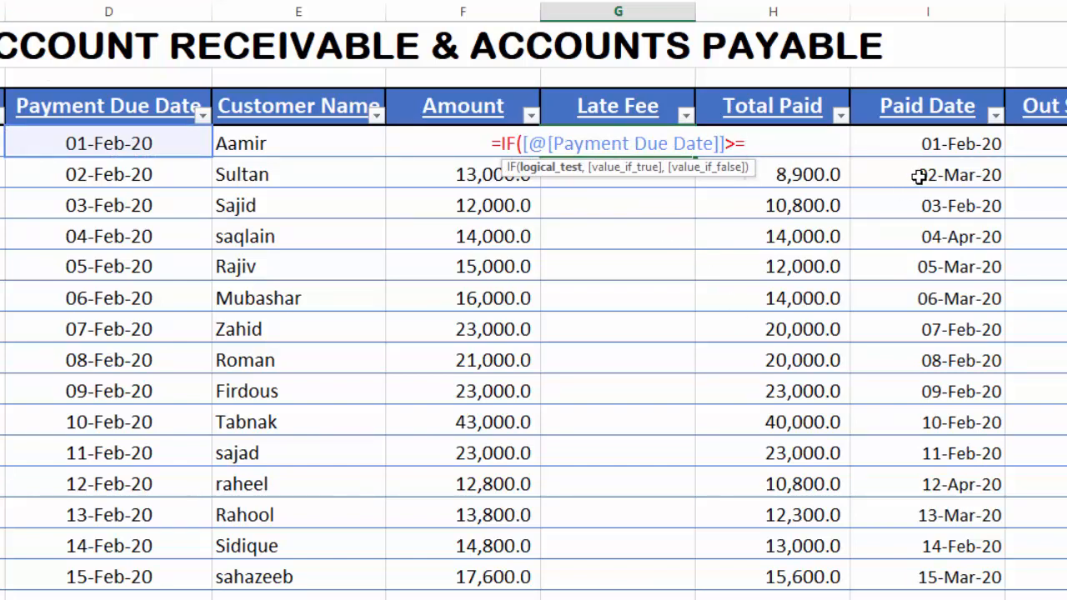
left_click(927, 145)
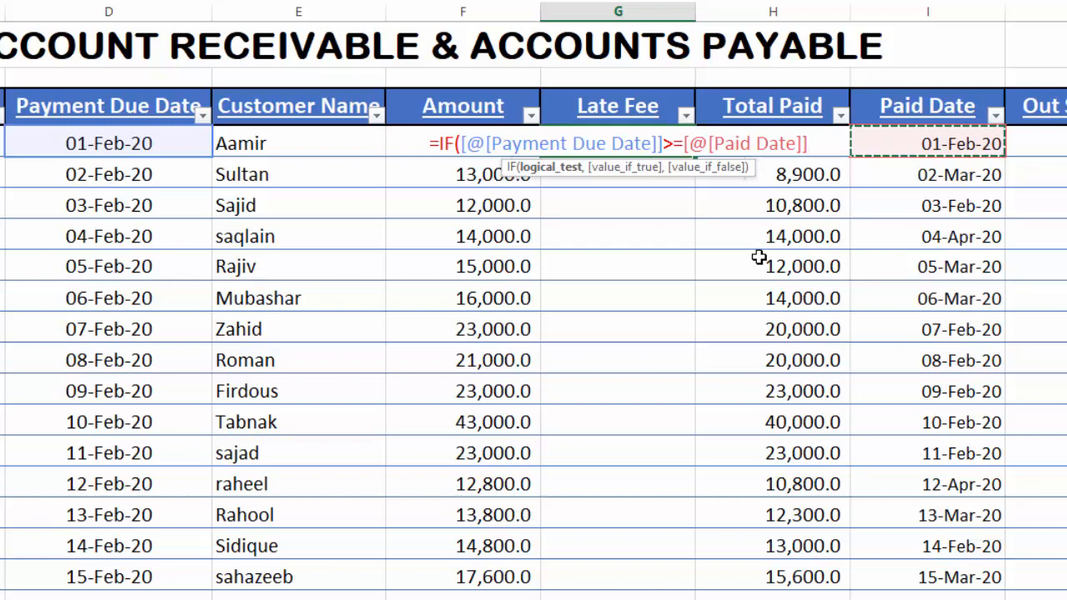
type(",,")
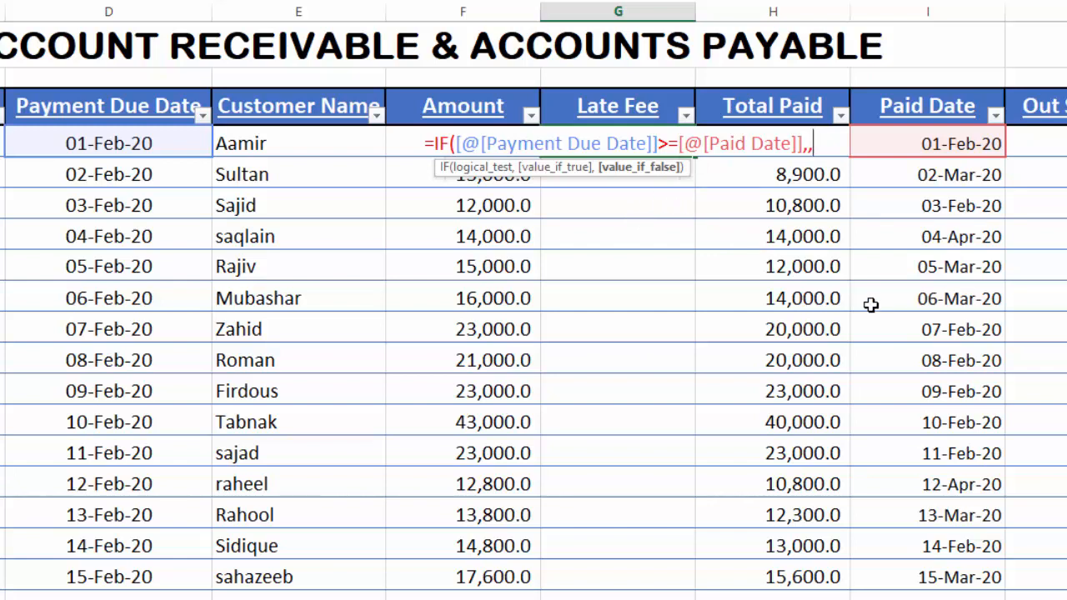
type("500")
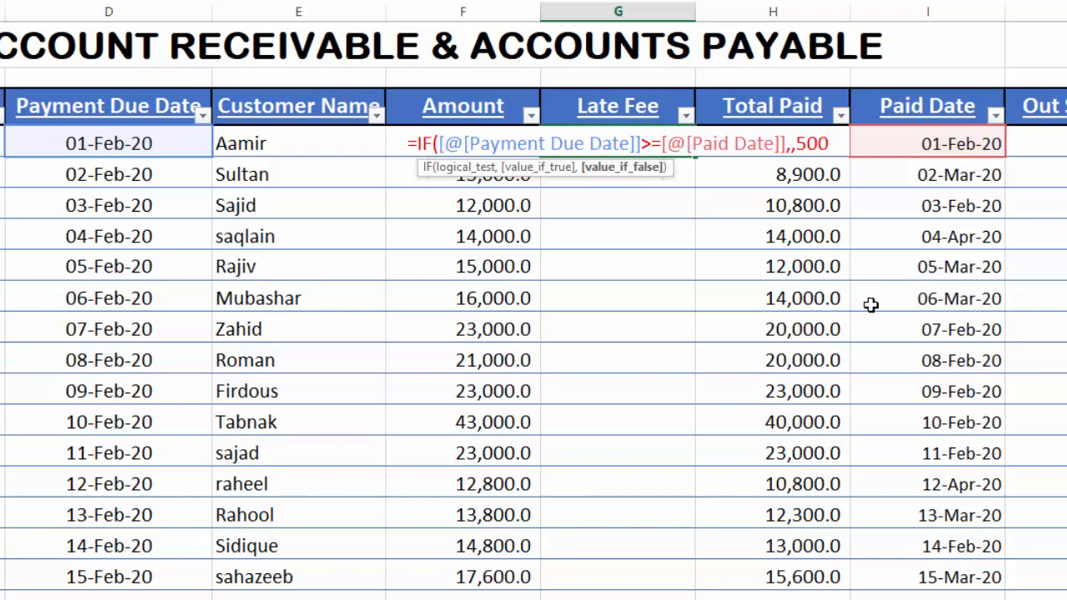
type(")")
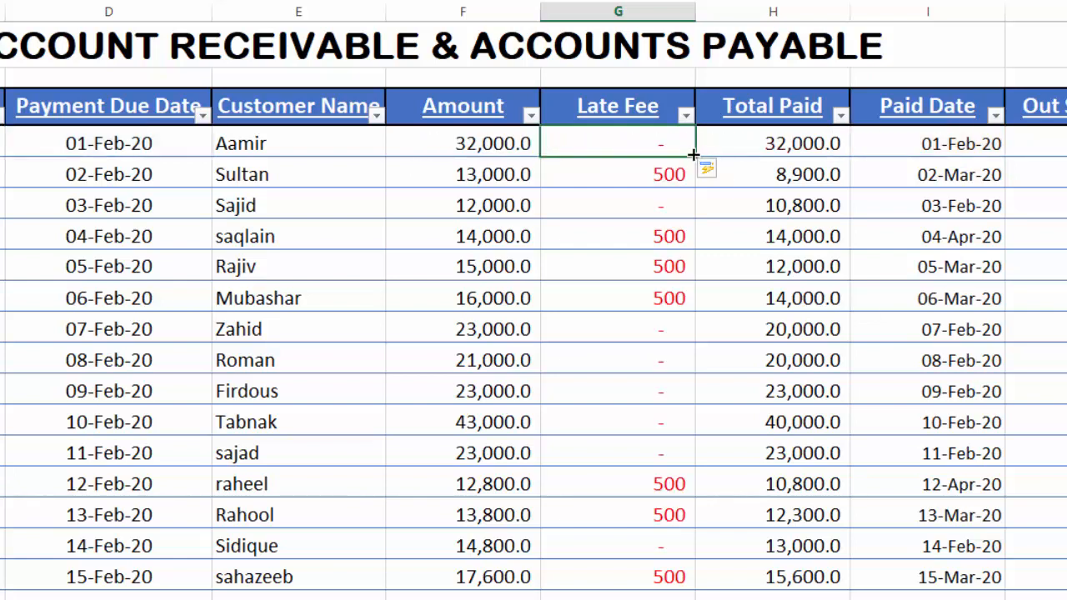
left_click(1035, 359)
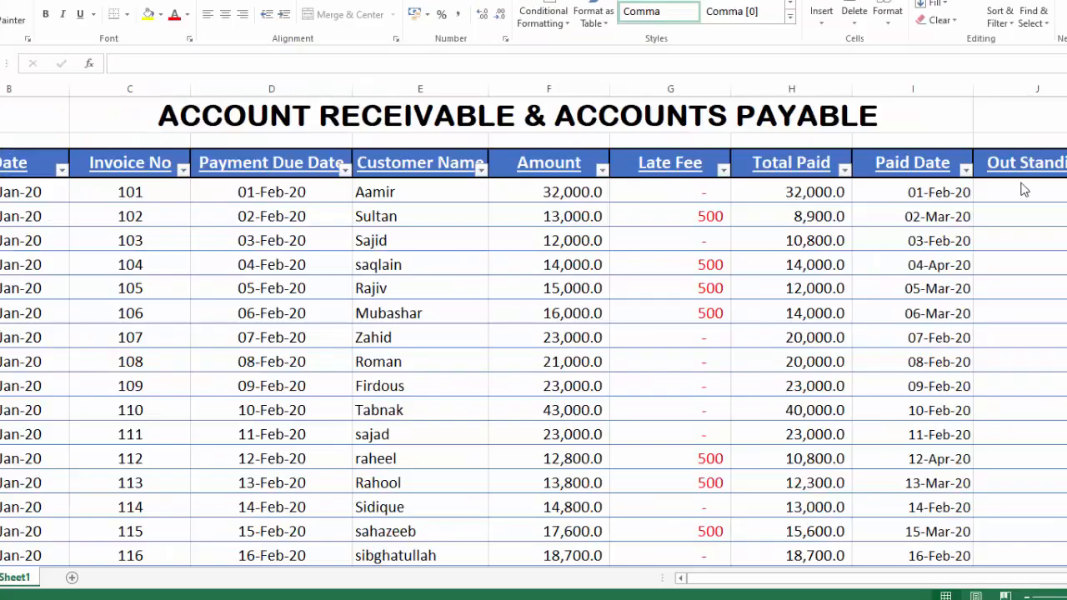
left_click(1012, 198)
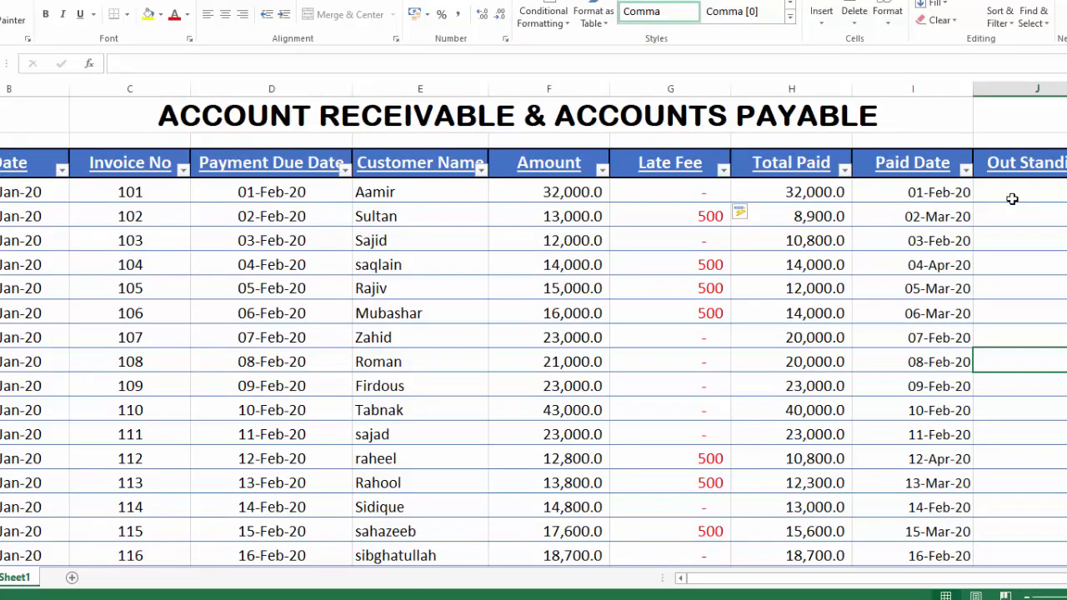
left_click(1011, 198)
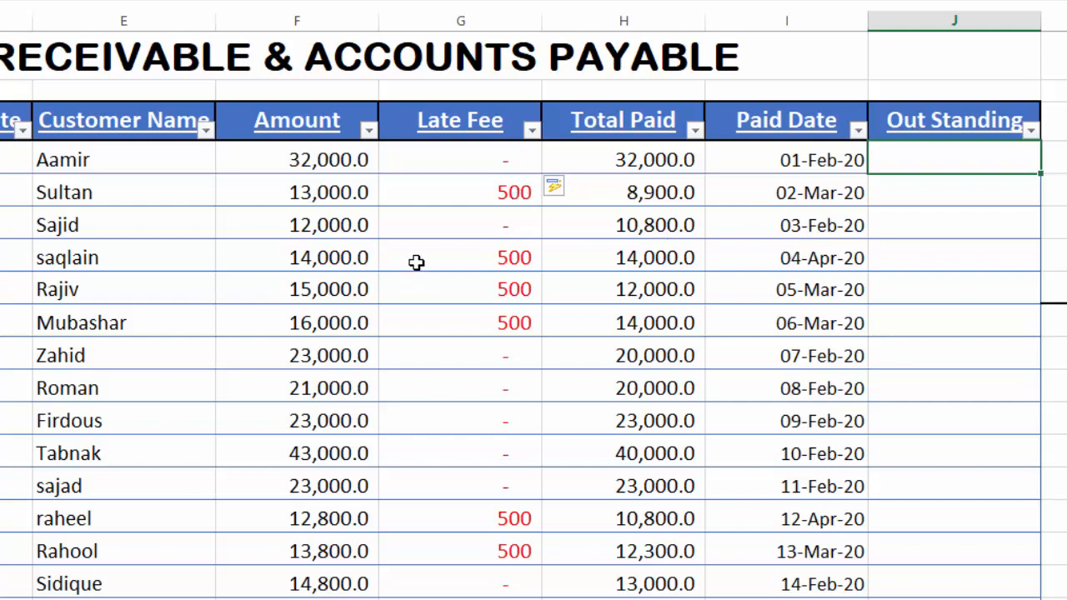
left_click_drag(416, 262, 16, 321)
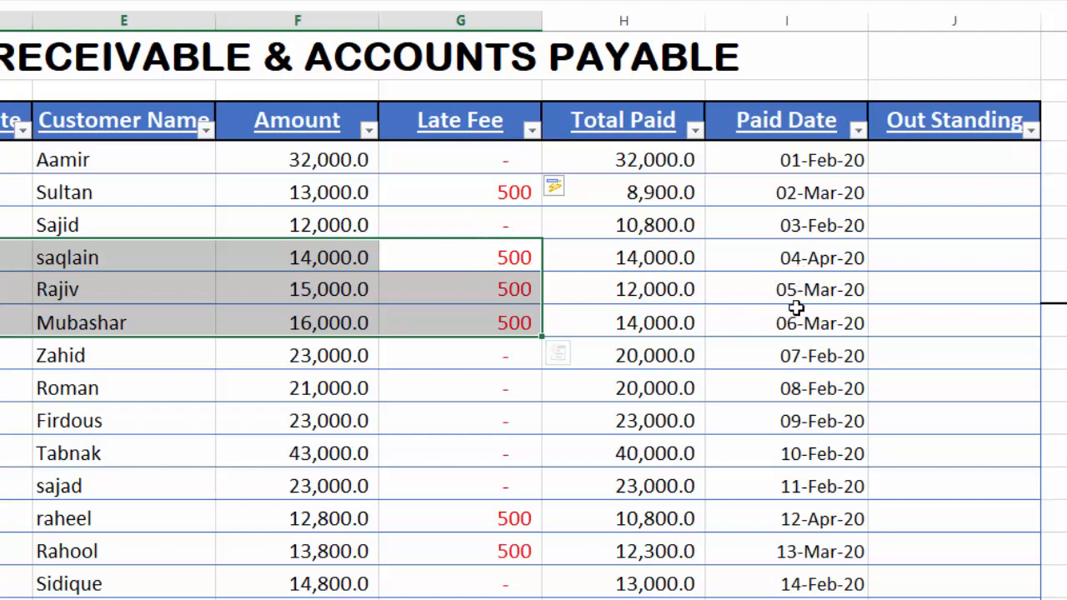
left_click(709, 300)
left_click(919, 154)
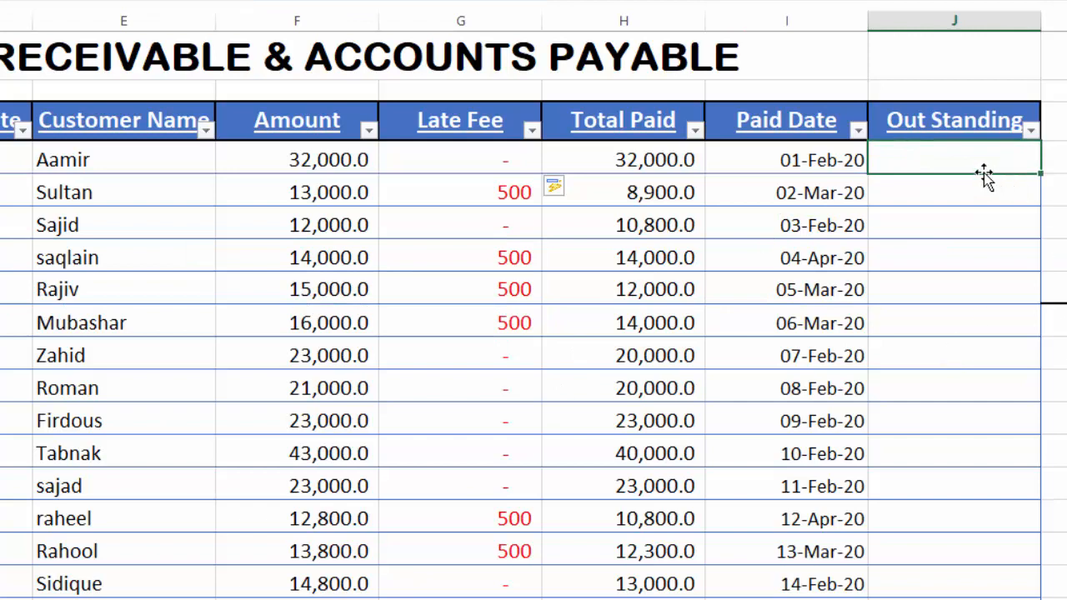
type("=")
left_click(326, 153)
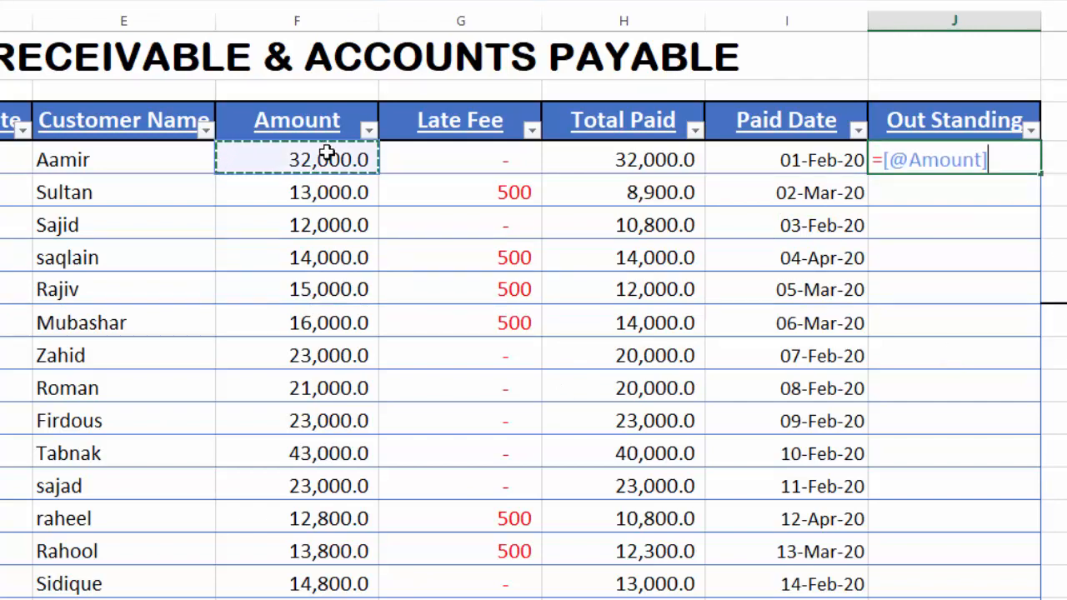
type("-")
left_click(660, 160)
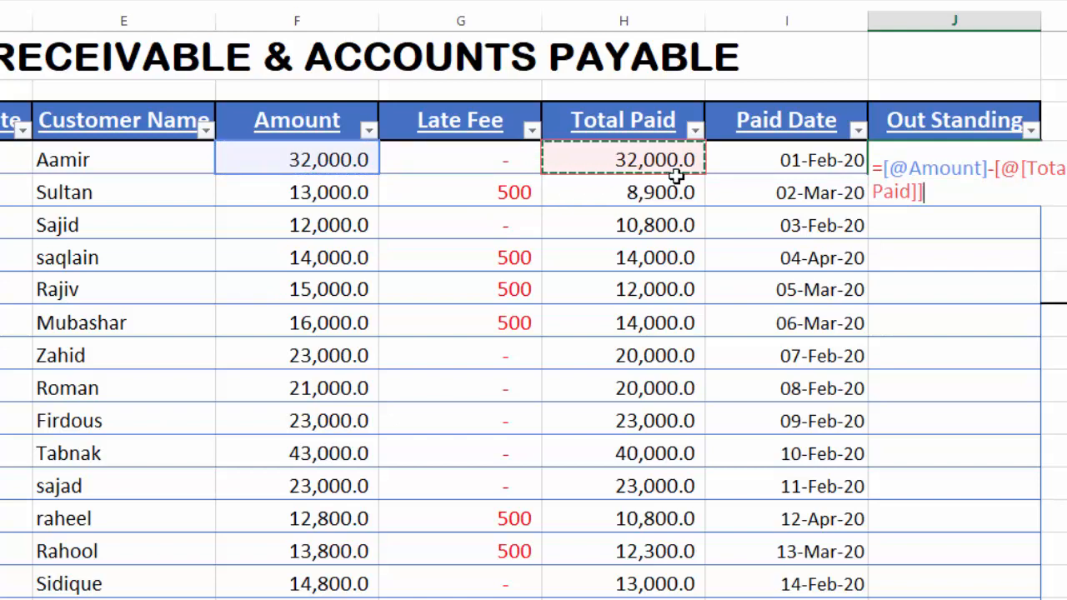
type("+")
left_click(426, 157)
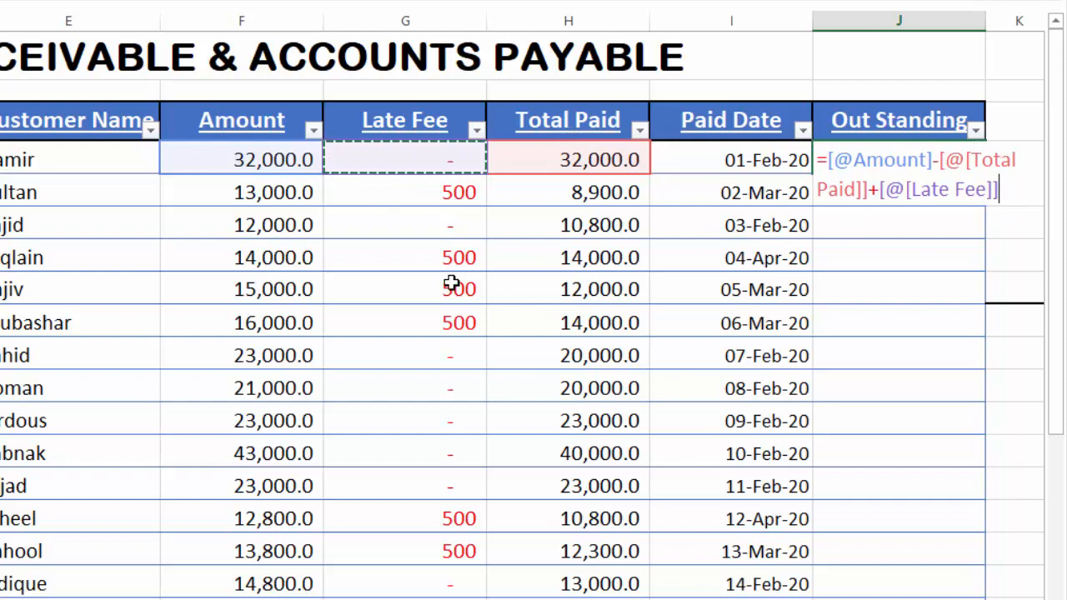
key("Return")
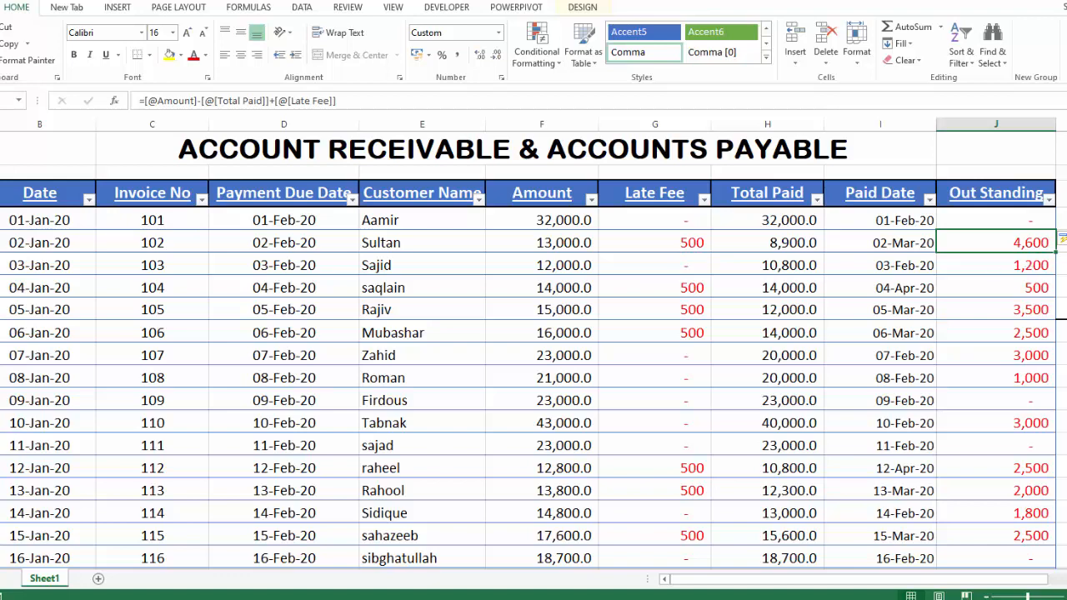
mouse_move(1066, 196)
left_mouse_down()
mouse_move(1066, 249)
mouse_move(1066, 196)
left_mouse_up()
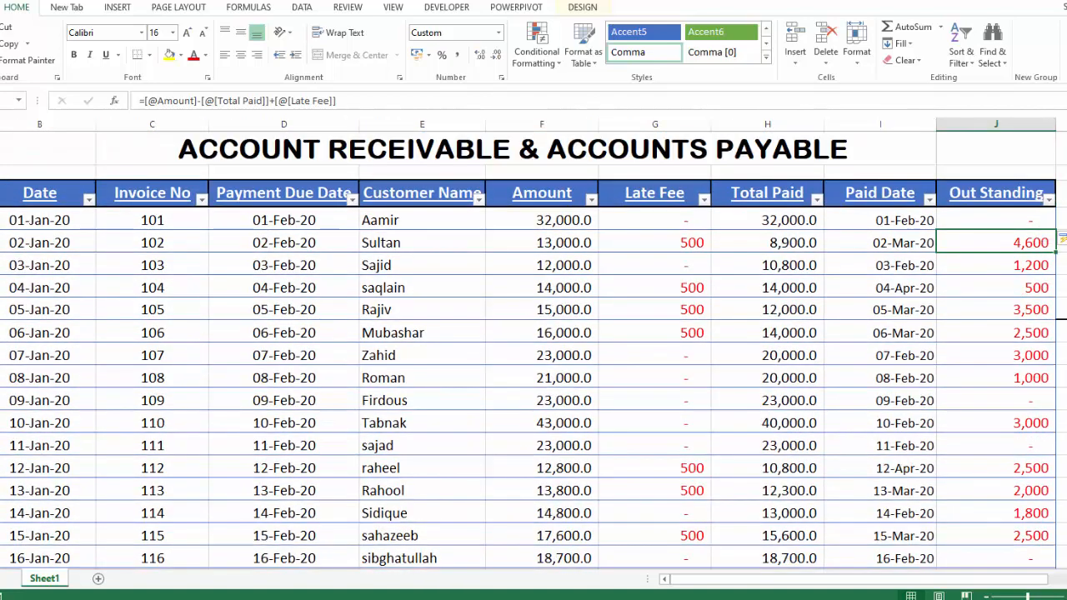